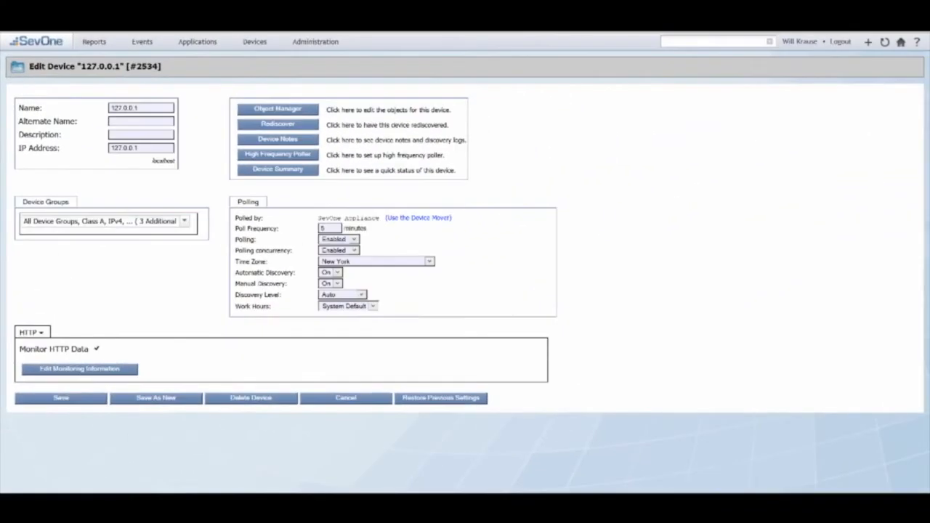
Switch to the HTTP Objects window for device 127.0.0.1 and start a new object.
mouse_move(124, 502)
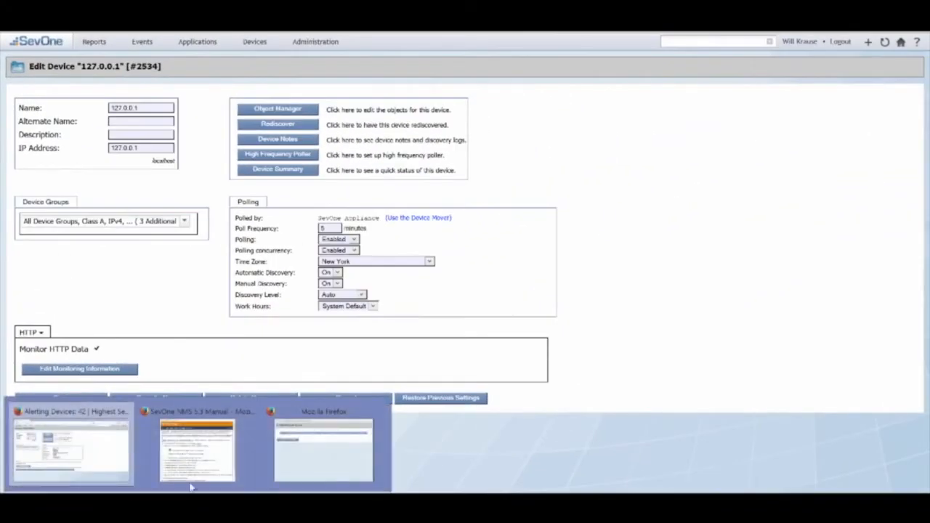
left_click(324, 454)
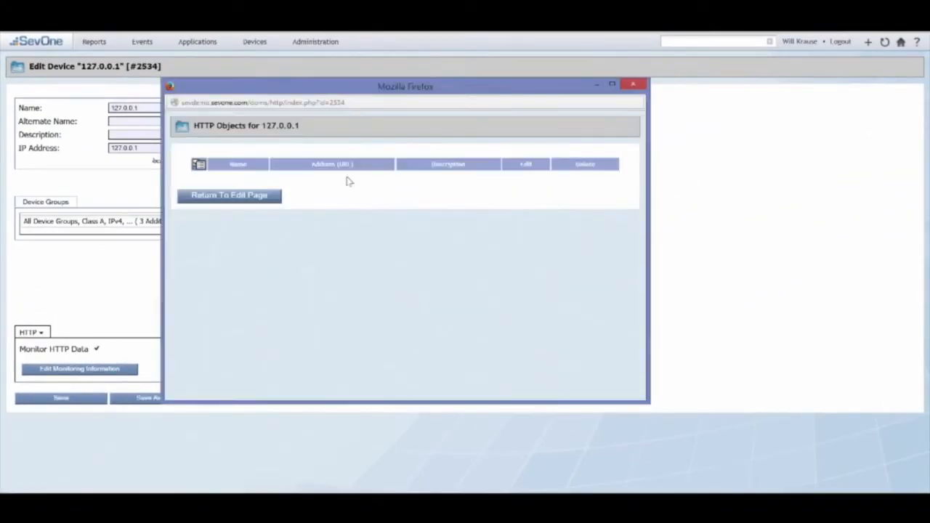
left_click(199, 170)
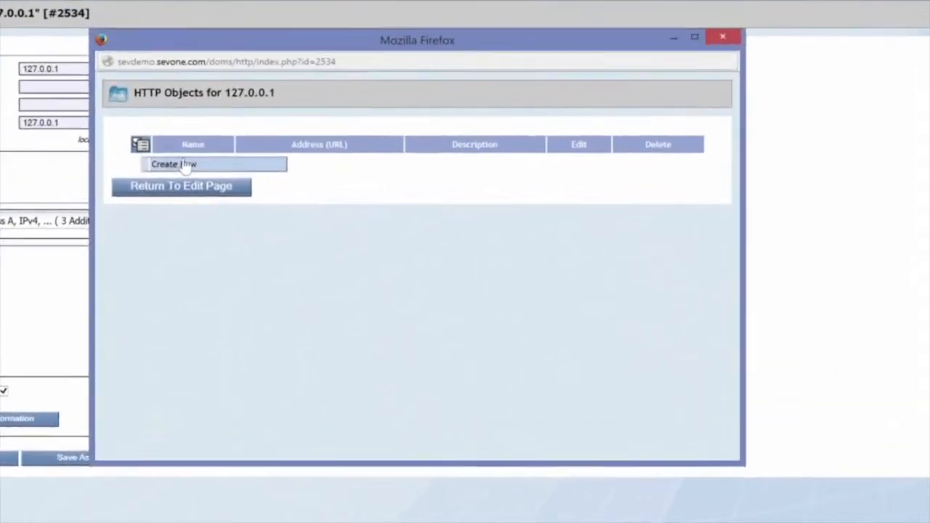
left_click(232, 180)
left_click(174, 207)
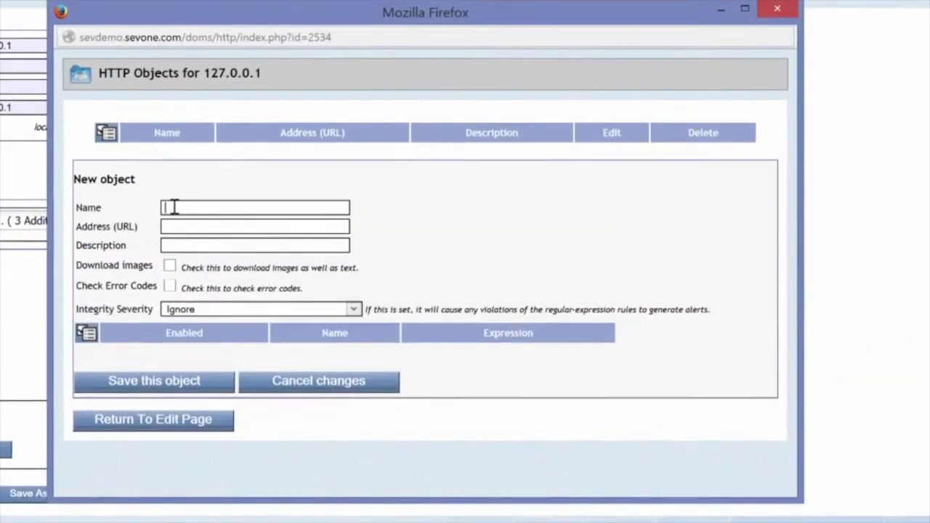
type("How To")
key("Tab")
type("http://how")
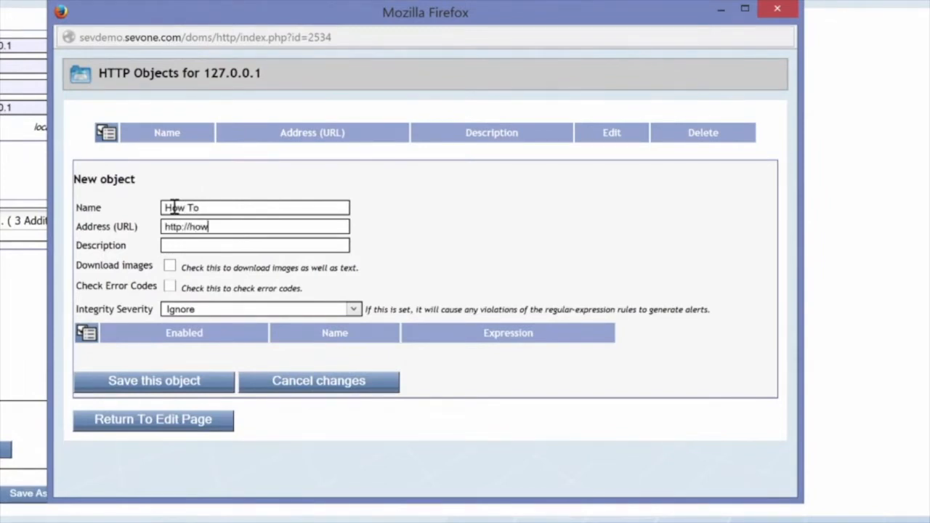
type("to.sevone.com")
key("Tab")
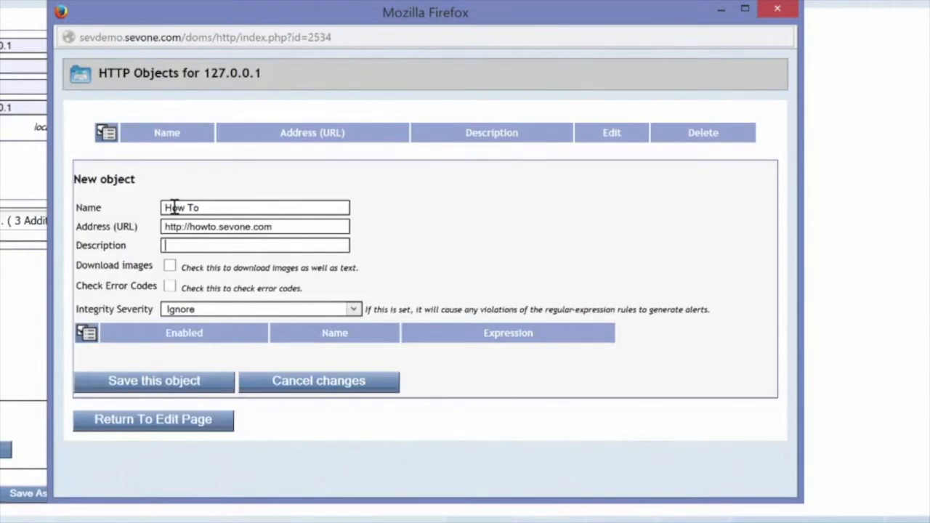
type("How To Videos")
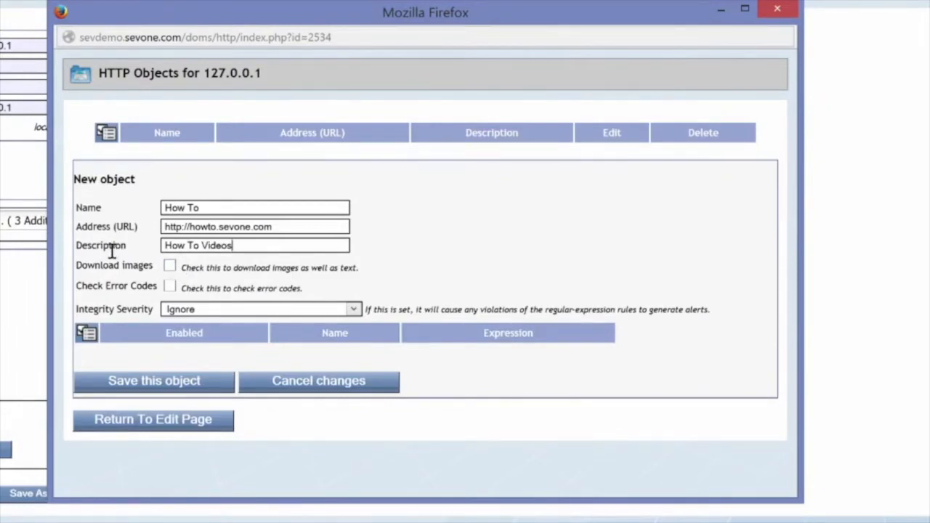
Enable error code checking with severity Error for the 300 range, Critical for the 400 range and Alert for the 500 range.
left_click(170, 286)
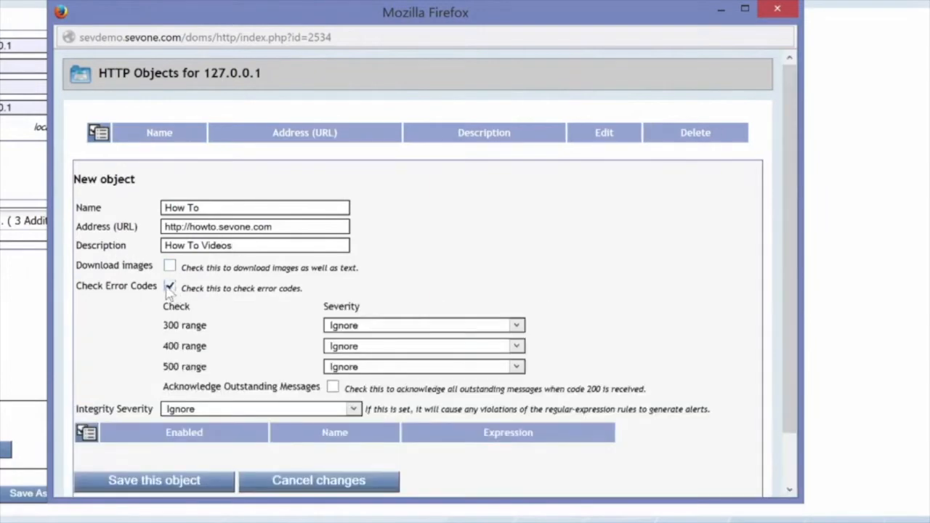
left_click(510, 327)
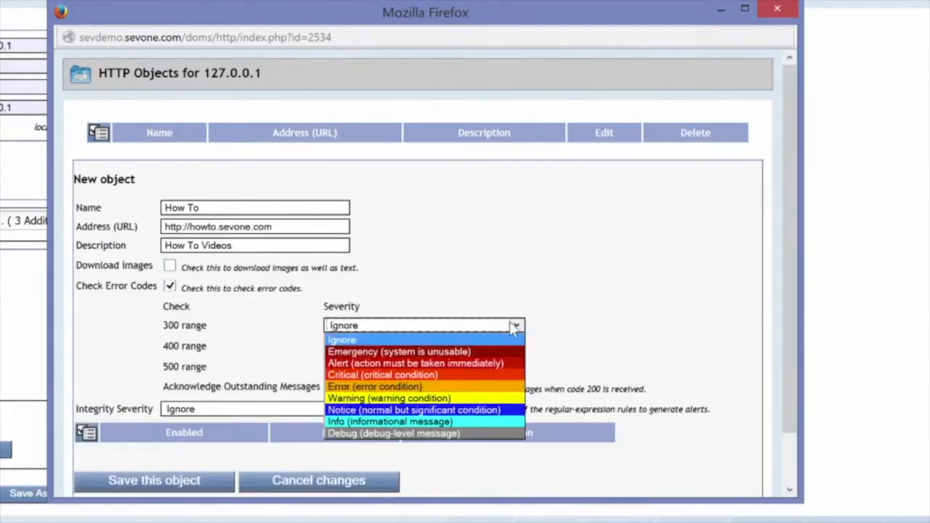
left_click(405, 389)
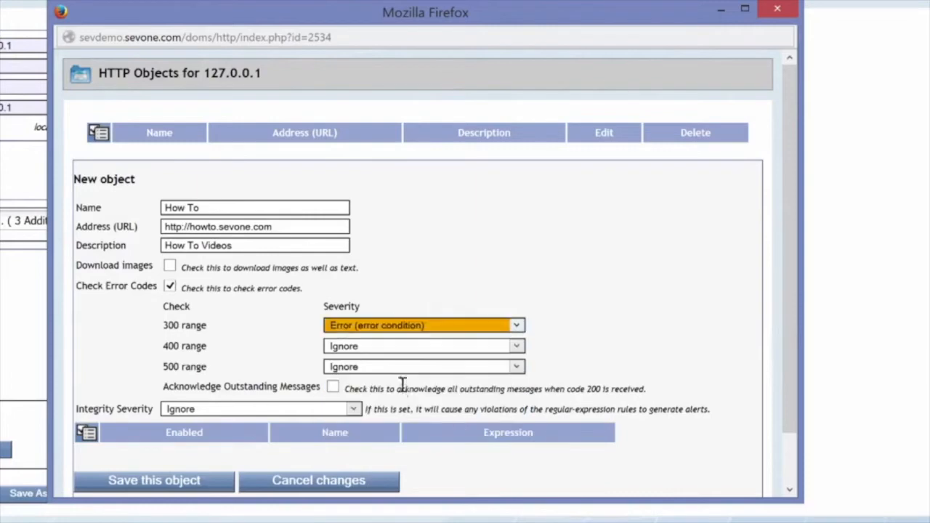
double_click(424, 347)
left_click(454, 347)
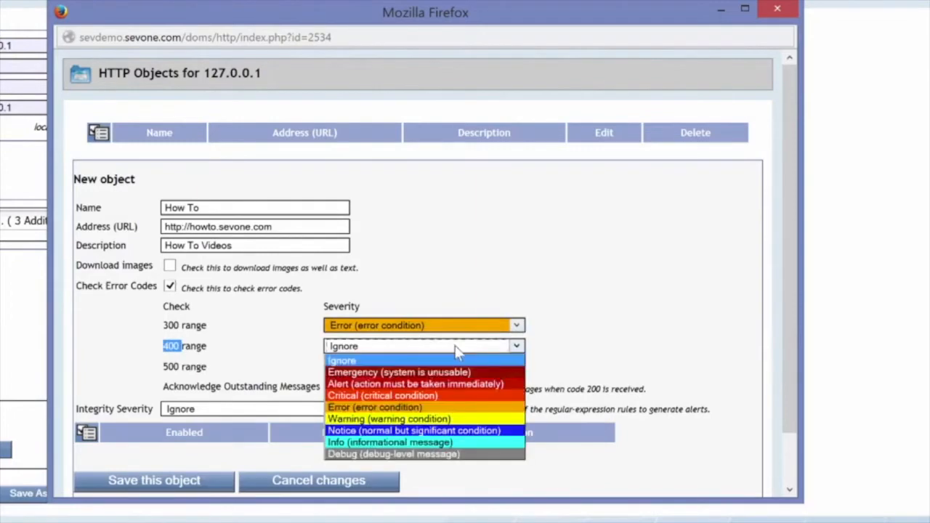
left_click(420, 396)
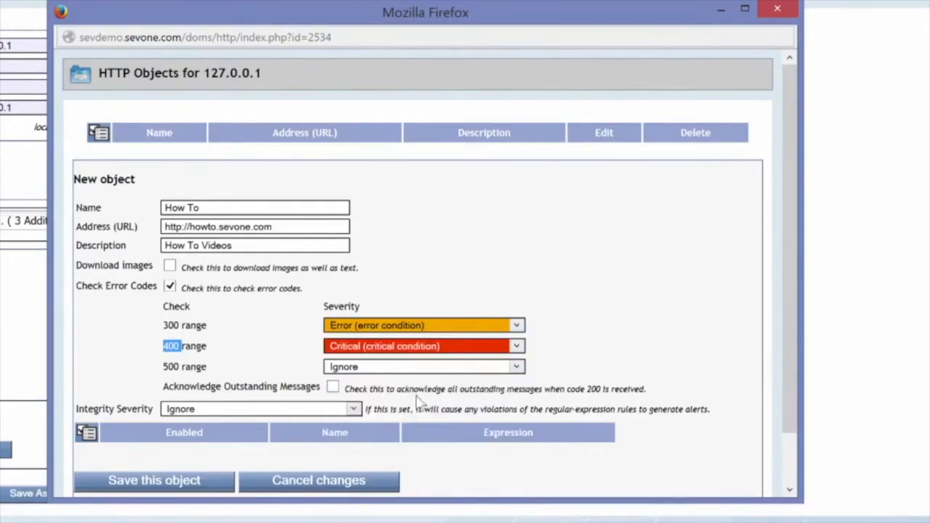
left_click(428, 368)
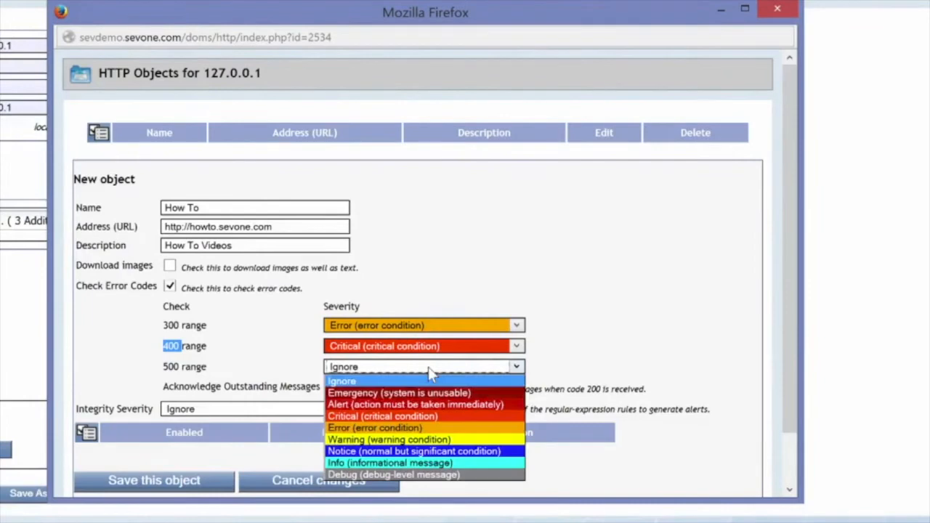
left_click(411, 403)
left_click(157, 330)
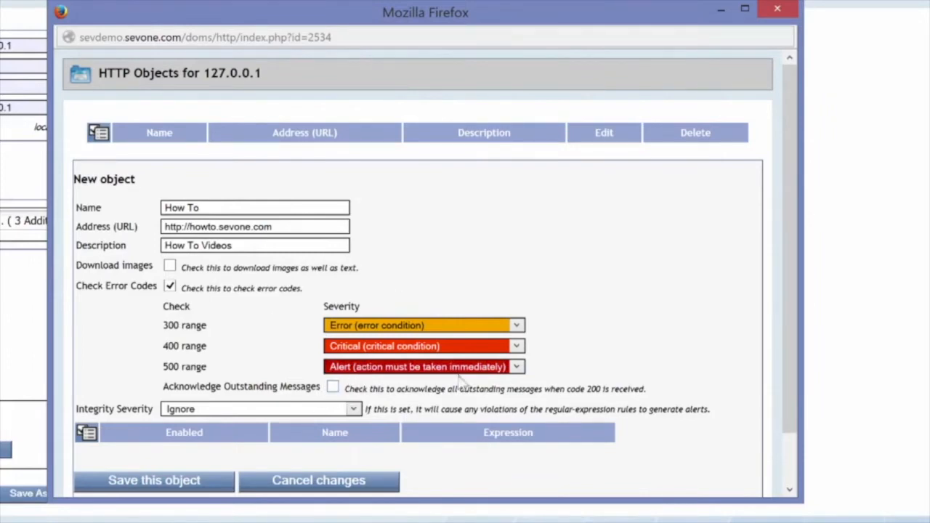
Enable acknowledging all outstanding messages when code 200 is received.
double_click(596, 389)
left_click(332, 387)
left_click(146, 331)
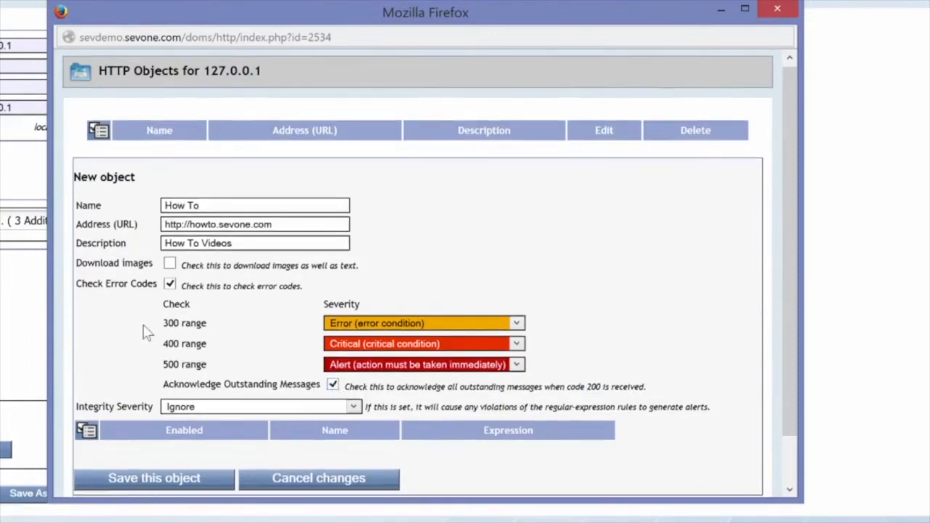
Add an enabled regular-expression rule named SevOne Video Training to the object.
scroll(144, 330, "down", 1)
left_click(86, 383)
left_click(128, 407)
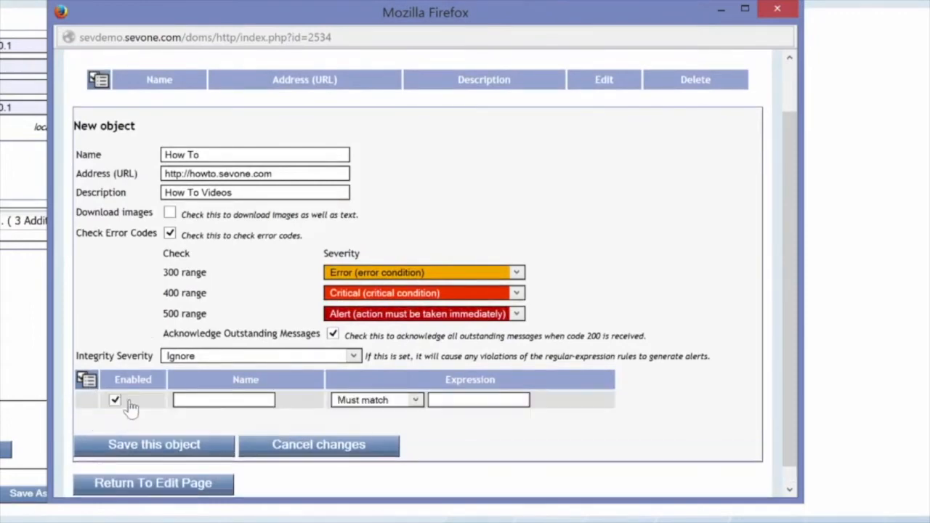
left_click(227, 405)
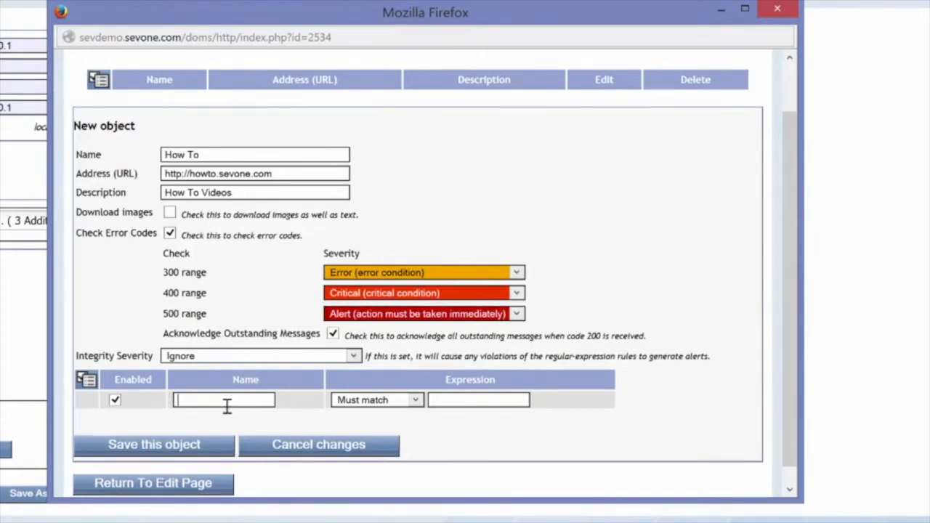
type("SevOne Video")
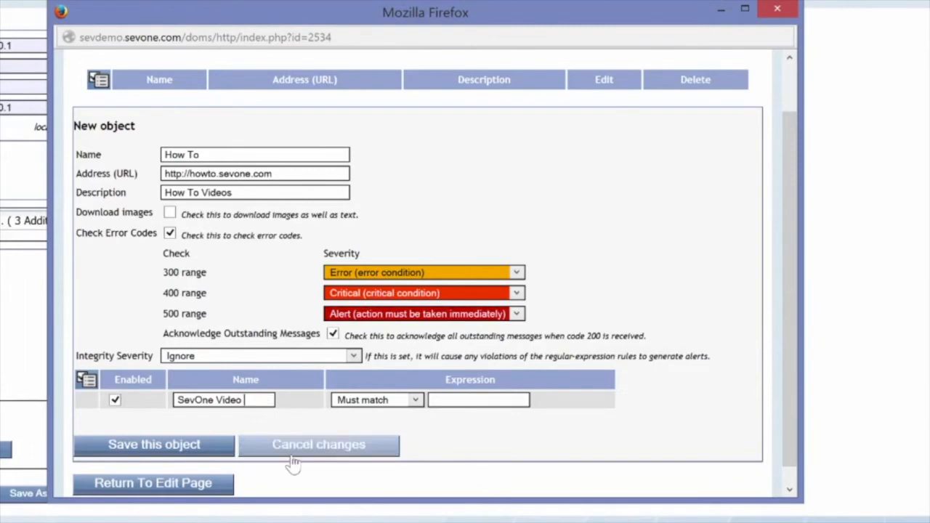
type(" Training")
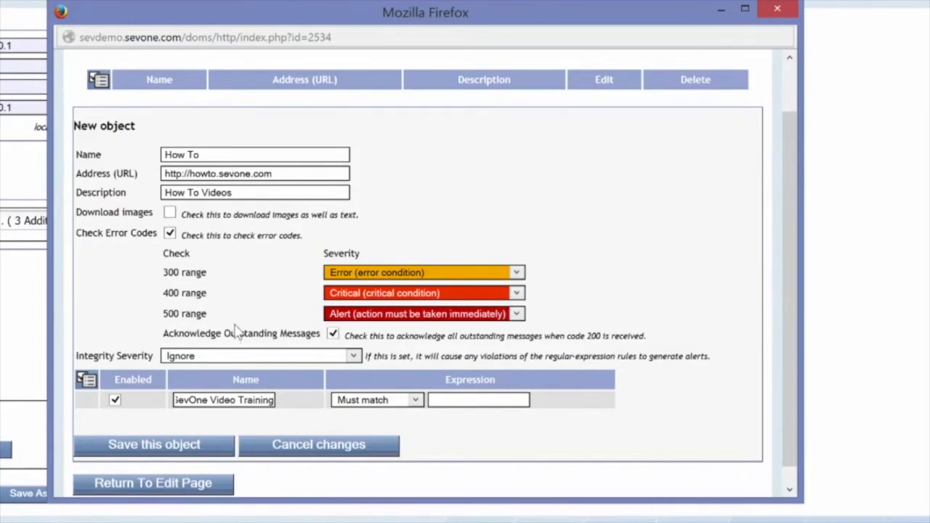
Copy the rule's name, SevOne Video Training, into its Must match expression.
triple_click(191, 395)
key("ctrl+c")
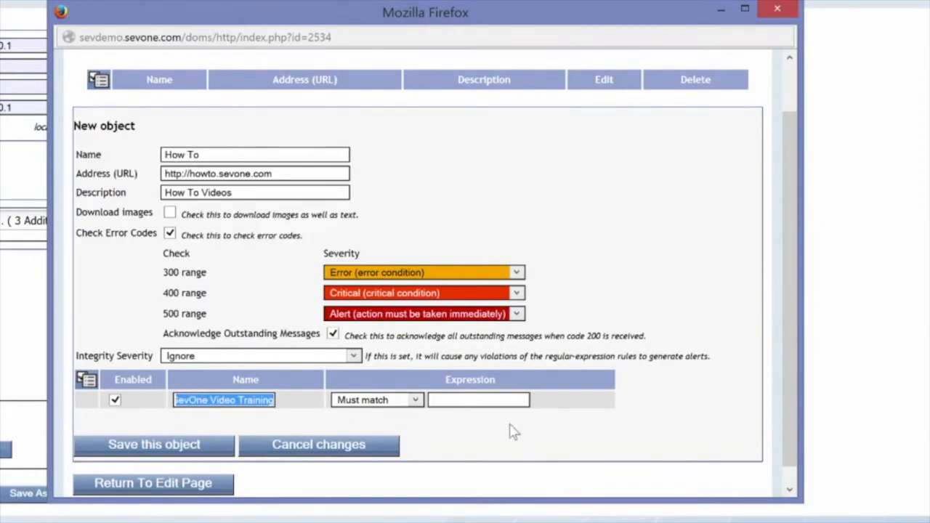
left_click(485, 398)
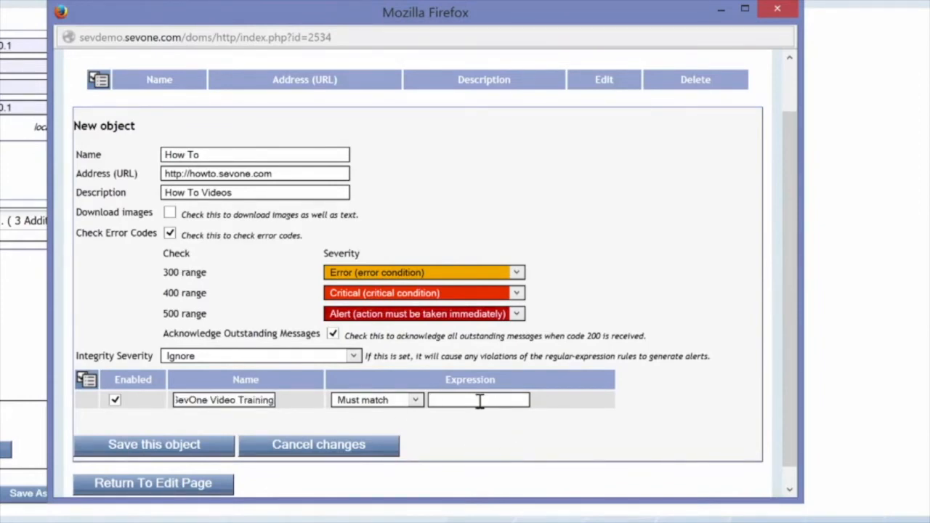
key("ctrl+v")
Set the integrity severity to Emergency (system is unusable) and save the How To object.
left_click(218, 357)
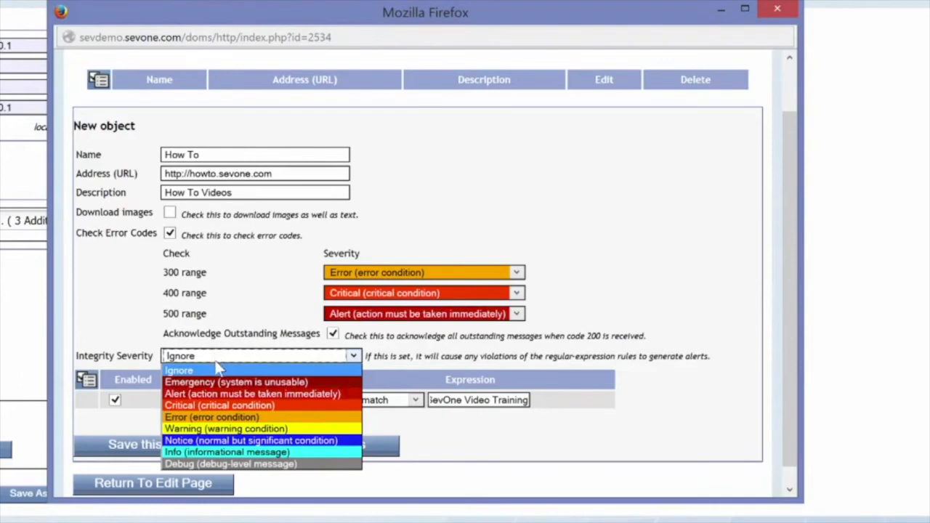
left_click(208, 381)
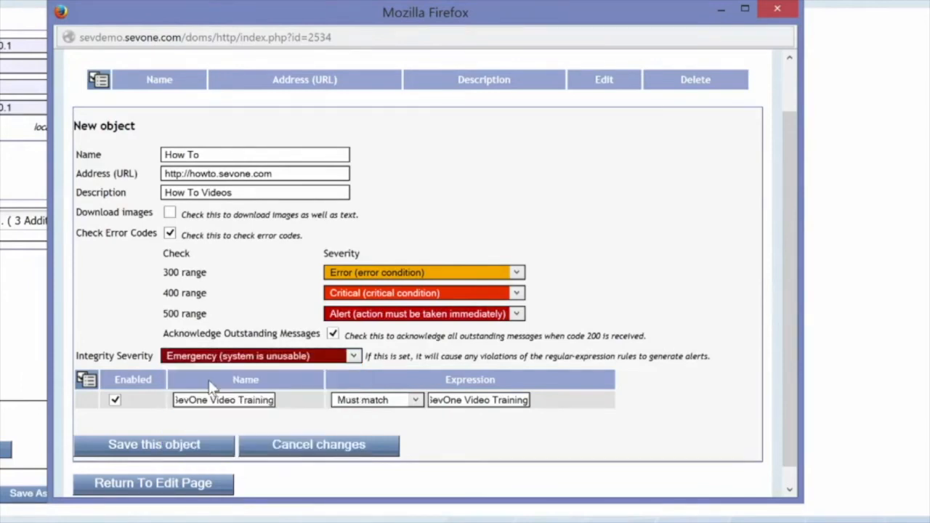
left_click(203, 452)
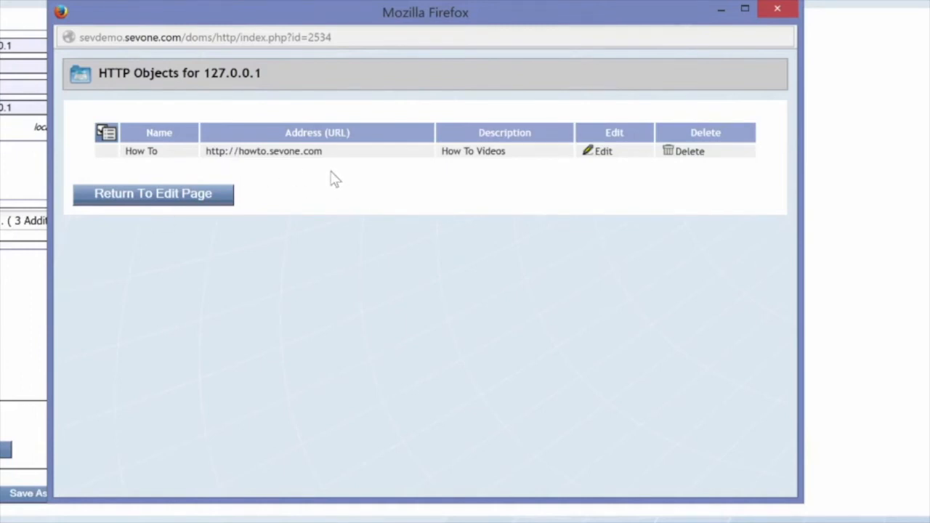
left_click(106, 132)
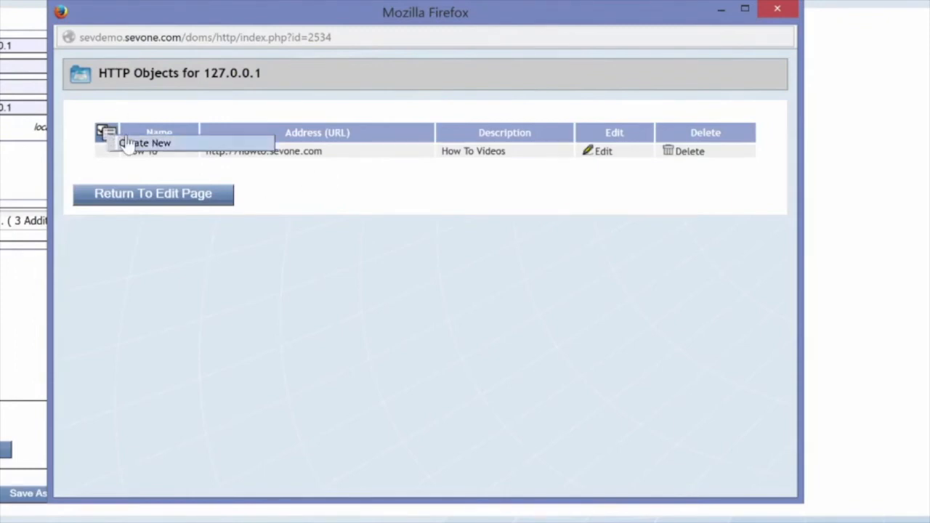
left_click(125, 143)
type("htt")
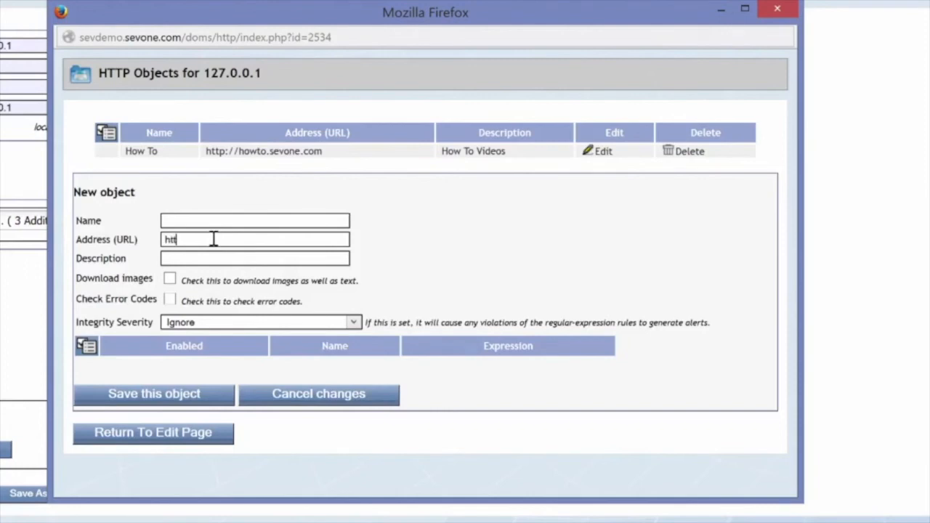
type("p://google.com")
left_click(182, 439)
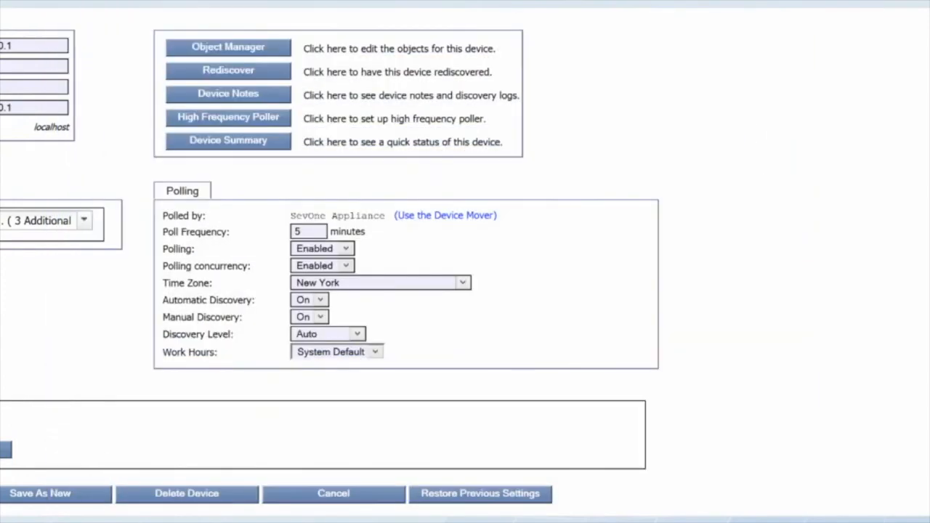